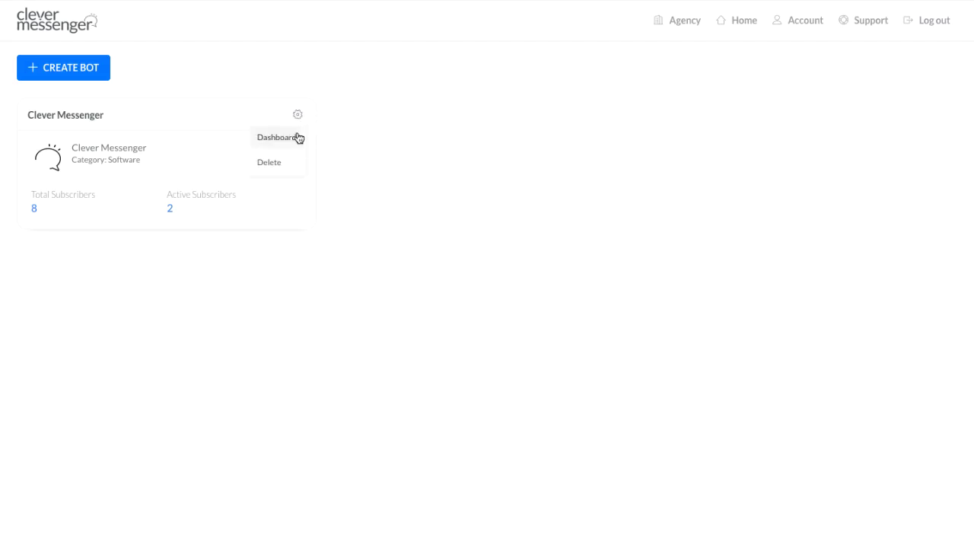
# Create a new checkbox plugin named "Checkbox Plugin" for the Clever Messenger bot.
pyautogui.click(278, 136)
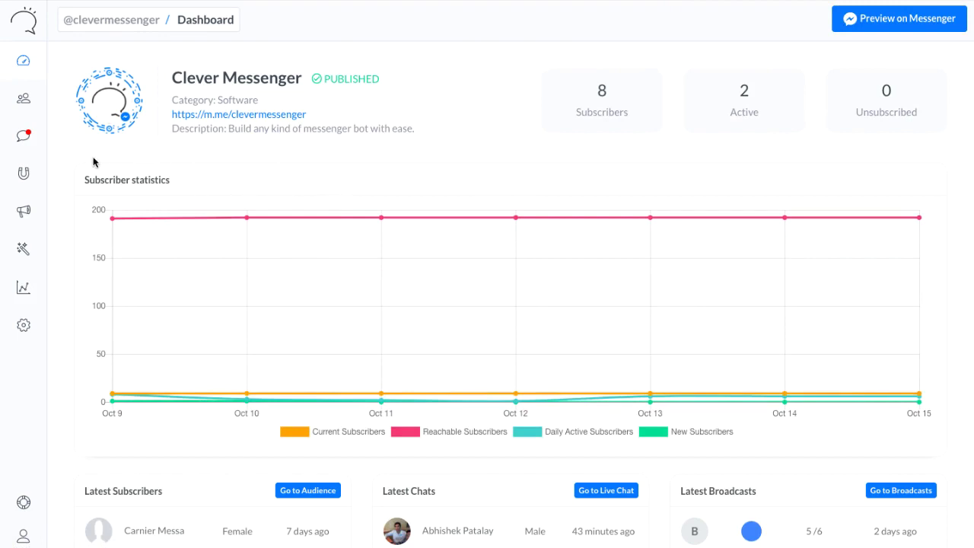
pyautogui.click(25, 177)
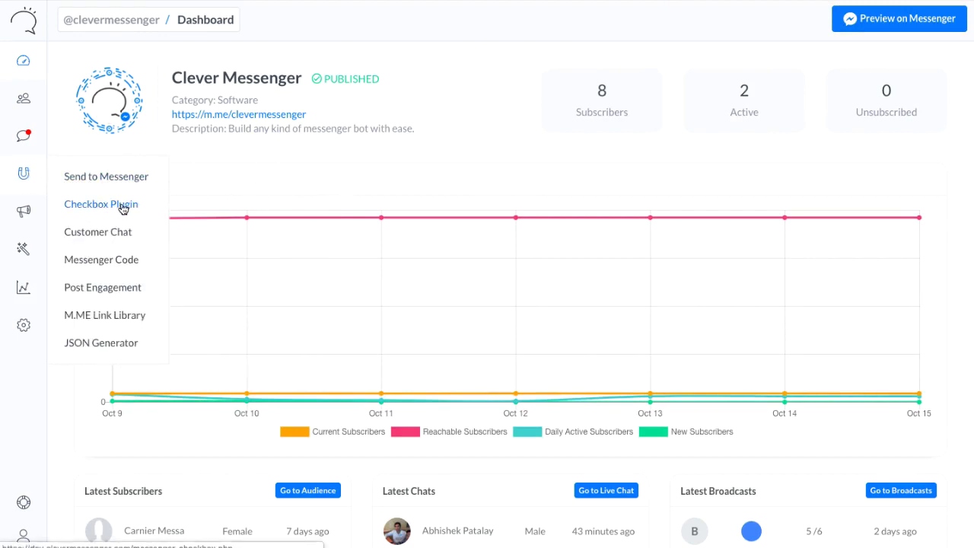
pyautogui.click(122, 206)
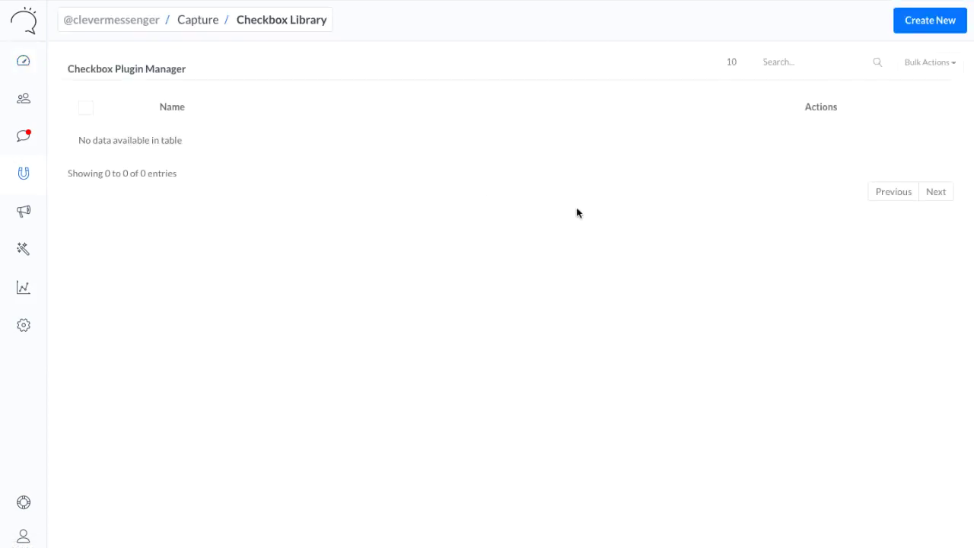
pyautogui.click(903, 37)
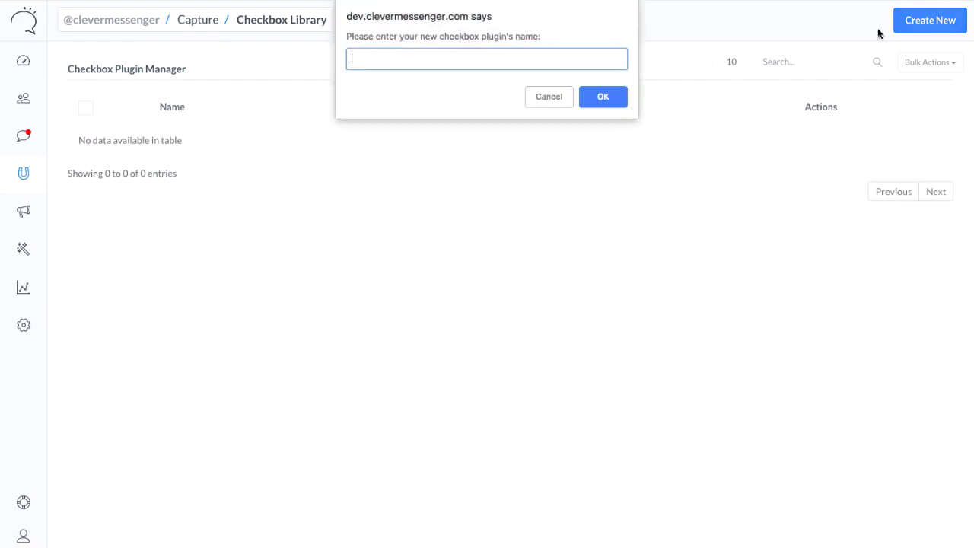
pyautogui.write('Checkbox Plugin')
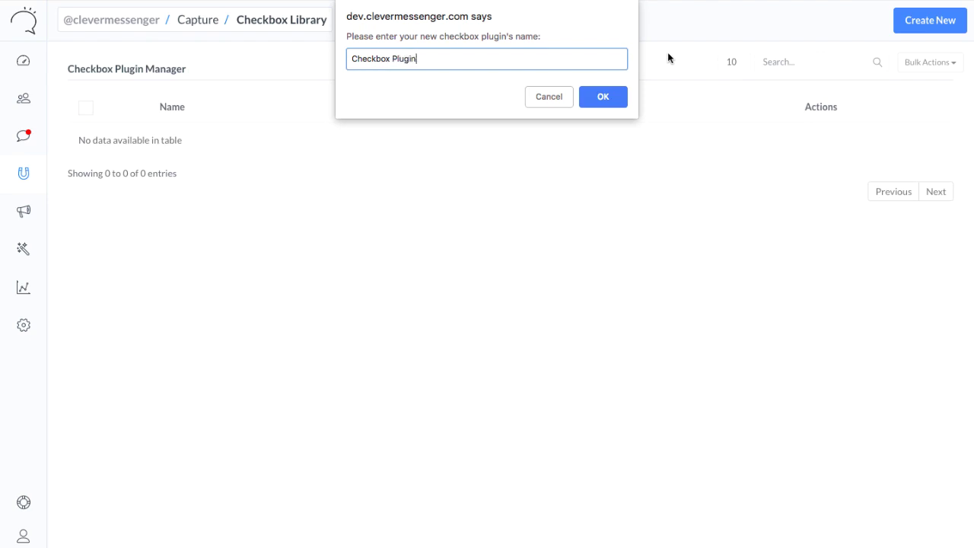
pyautogui.click(622, 104)
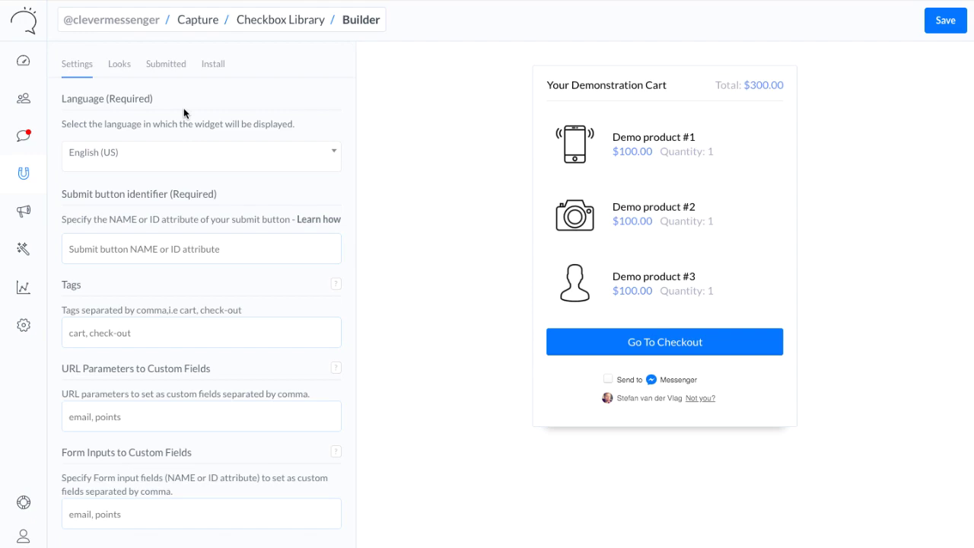
# Try Español as the widget's display language and return it to English (US).
pyautogui.click(165, 155)
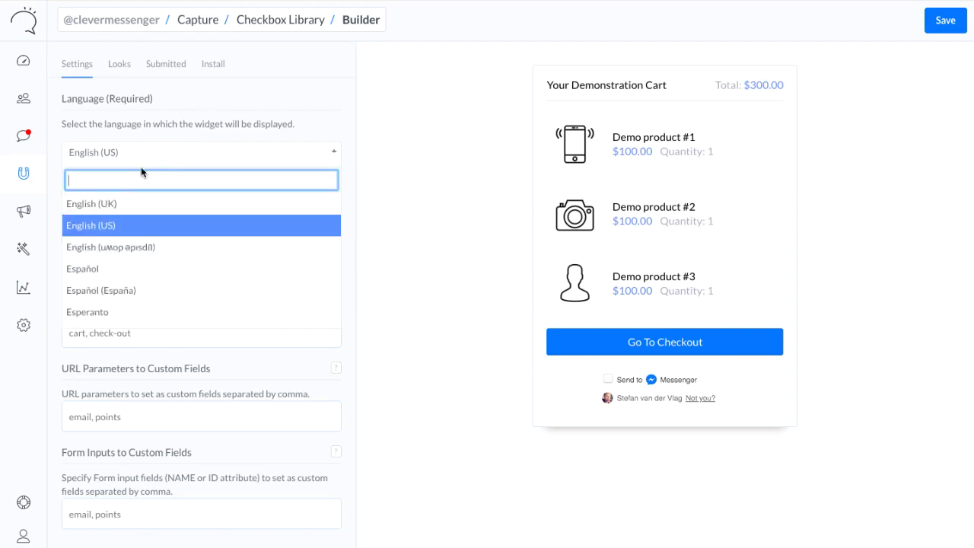
pyautogui.write('spa')
pyautogui.click(135, 203)
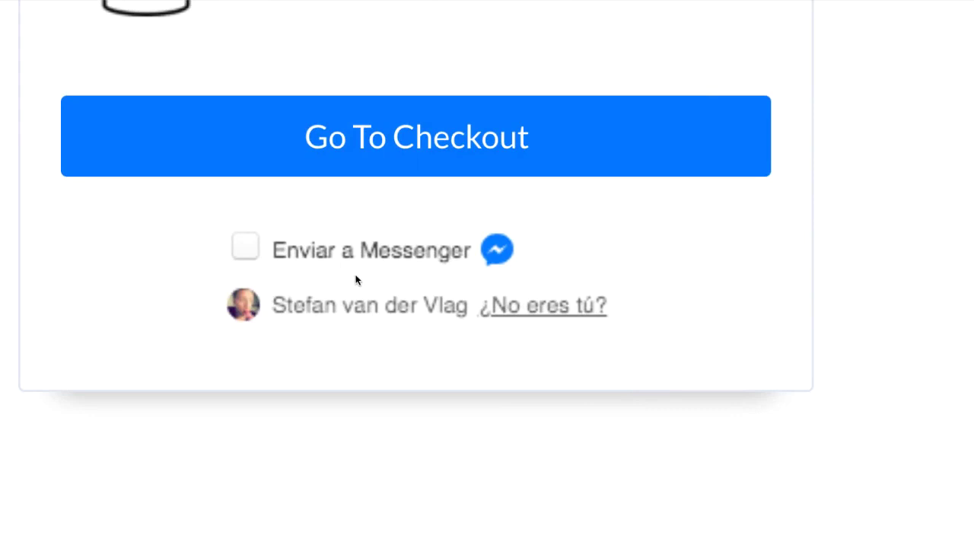
pyautogui.click(120, 137)
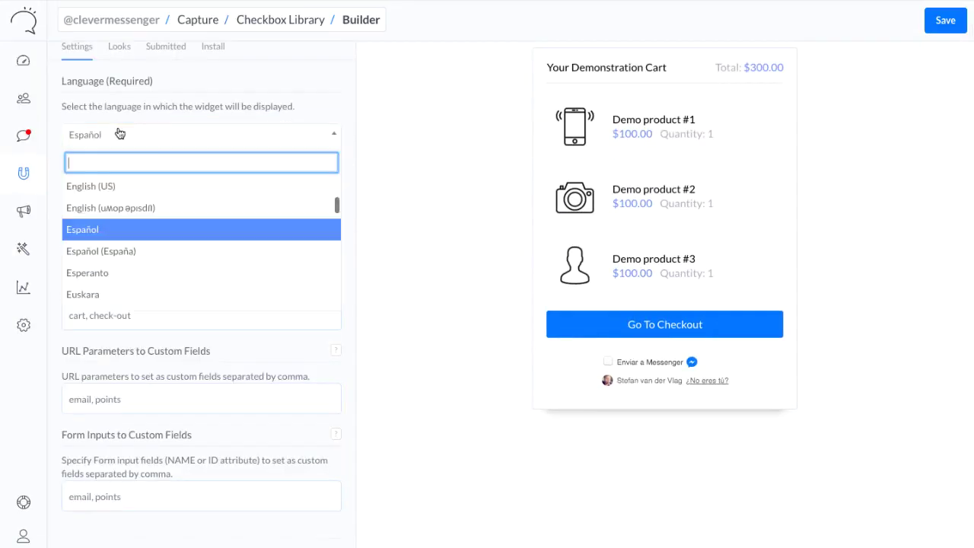
pyautogui.click(152, 190)
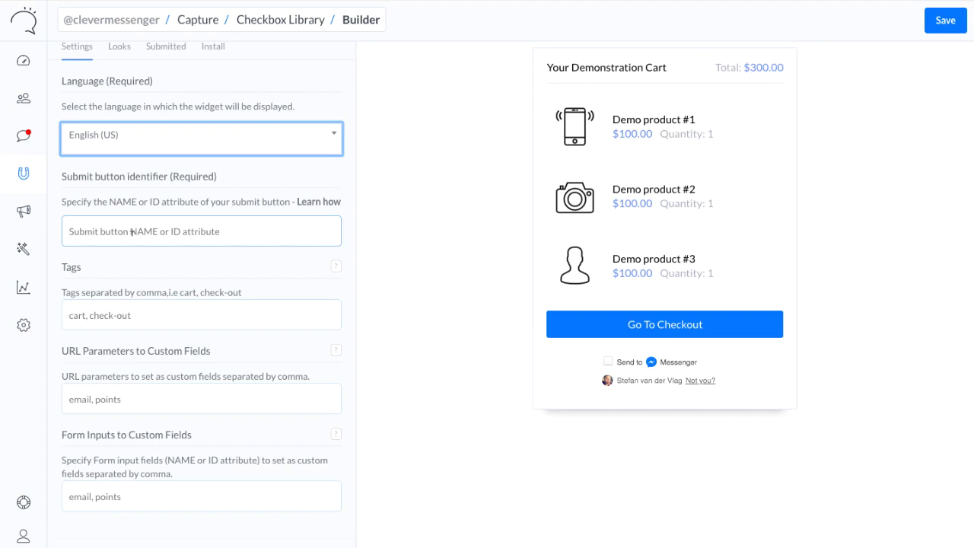
# Set the submit button identifier to "checkboxplugin".
pyautogui.click(111, 232)
pyautogui.write('chec')
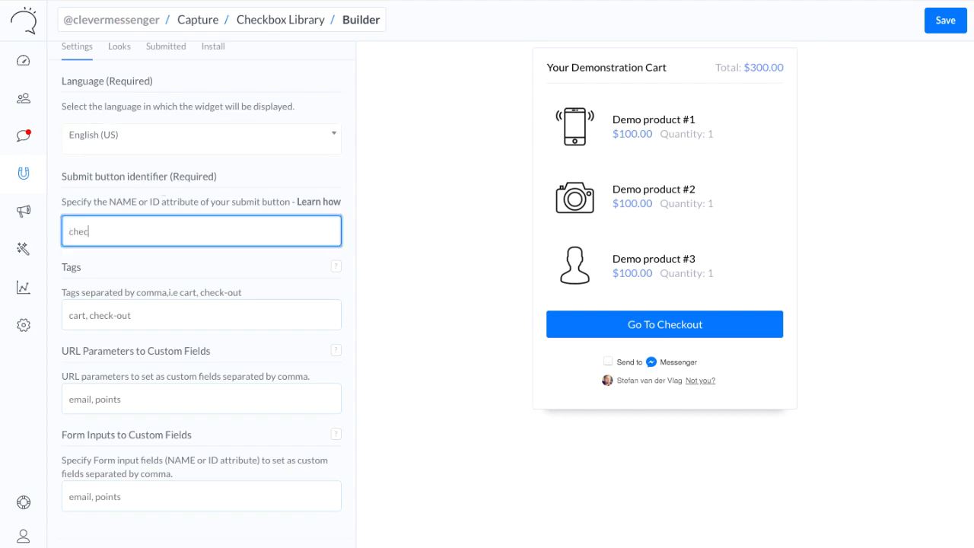
pyautogui.write('kboxplugin')
pyautogui.hotkey('shift', 'Tab')
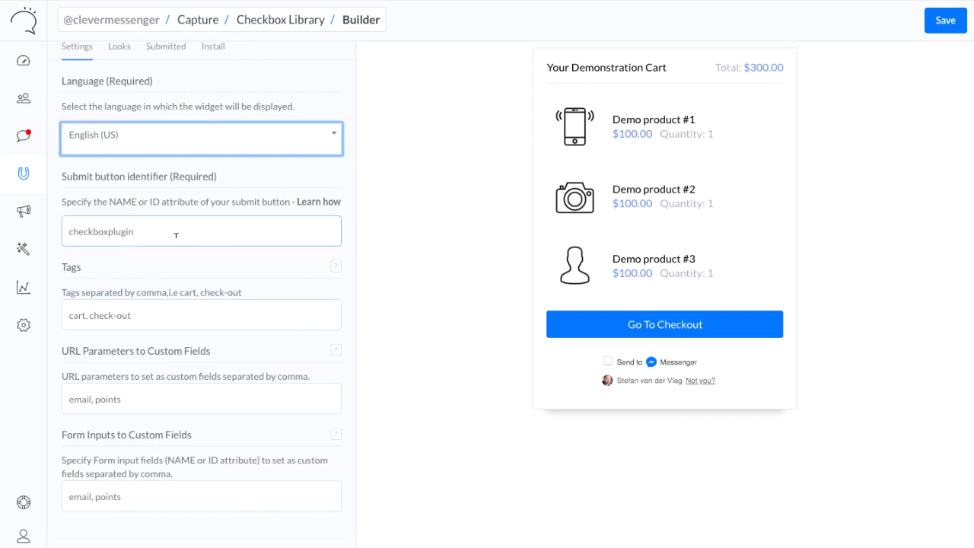
# Assign the tags "tag1, tag2" to the checkbox plugin.
pyautogui.click(160, 307)
pyautogui.write('tag1,')
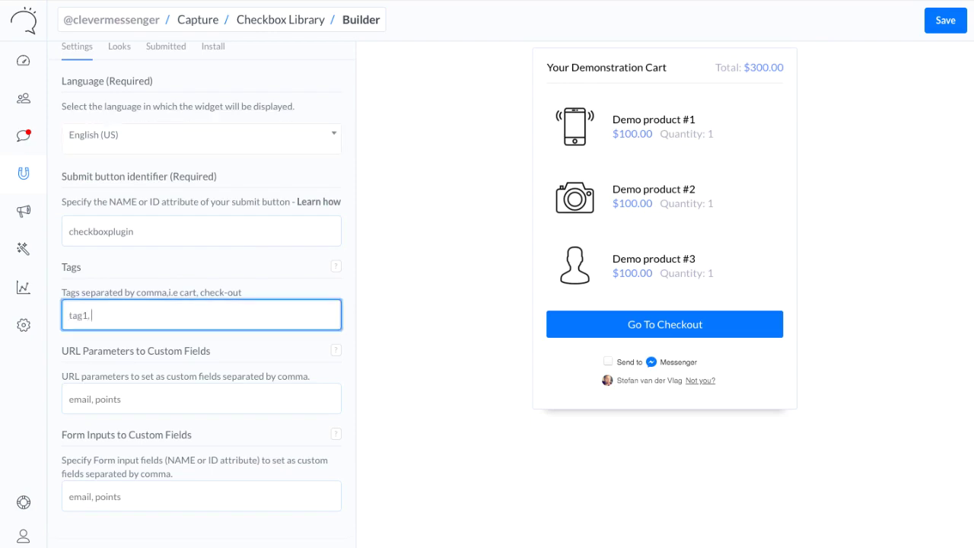
pyautogui.write(' tag2')
pyautogui.click(204, 434)
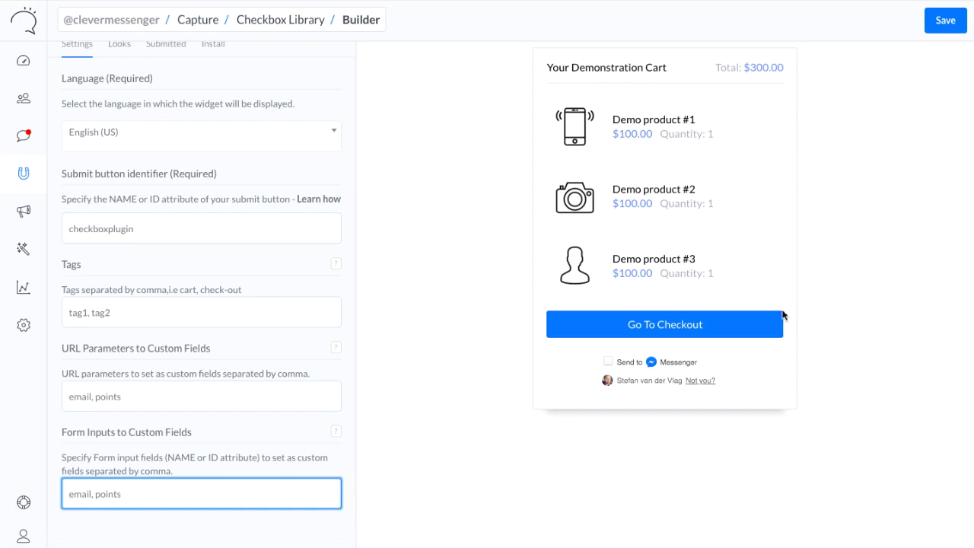
# Set the checkbox size to Extra Large in the widget's appearance settings.
pyautogui.scroll(2, 696, 184)
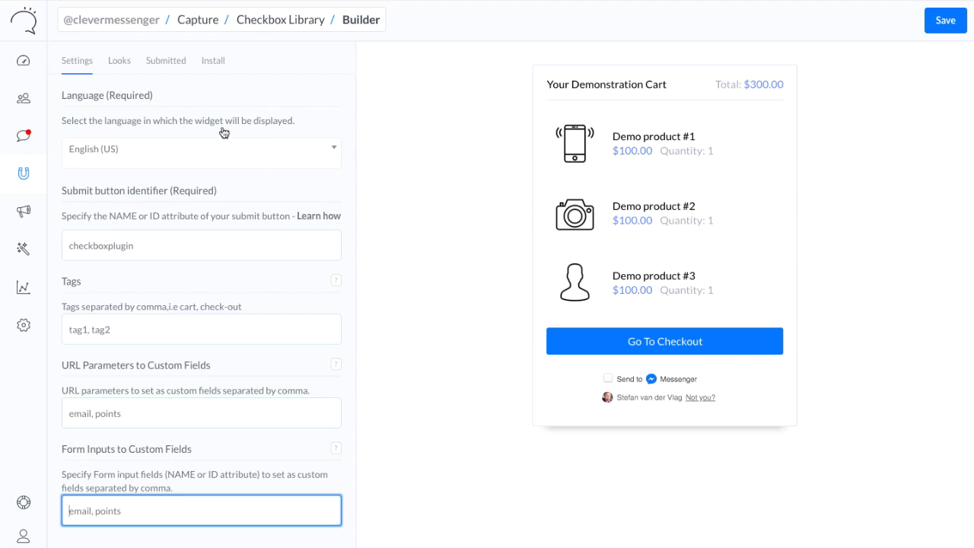
pyautogui.click(122, 67)
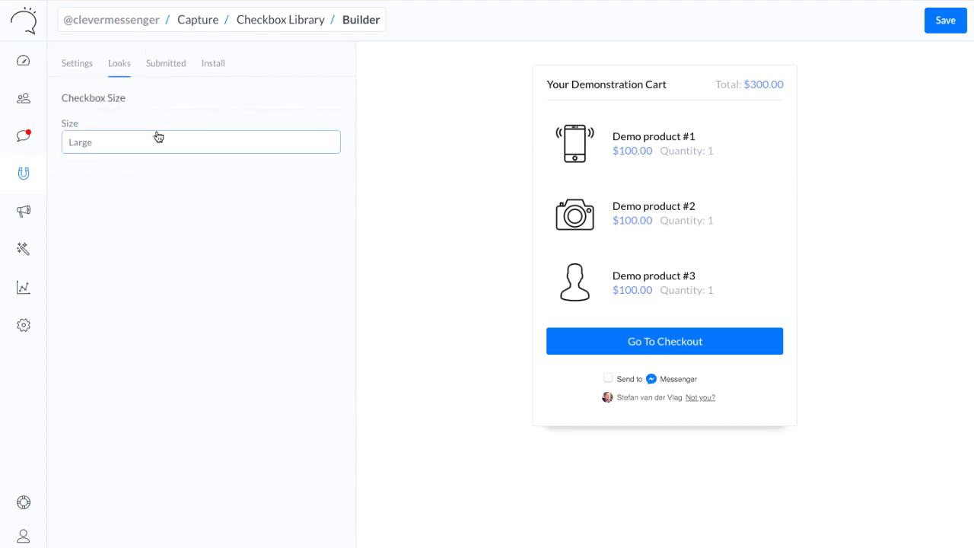
pyautogui.click(149, 142)
pyautogui.click(146, 154)
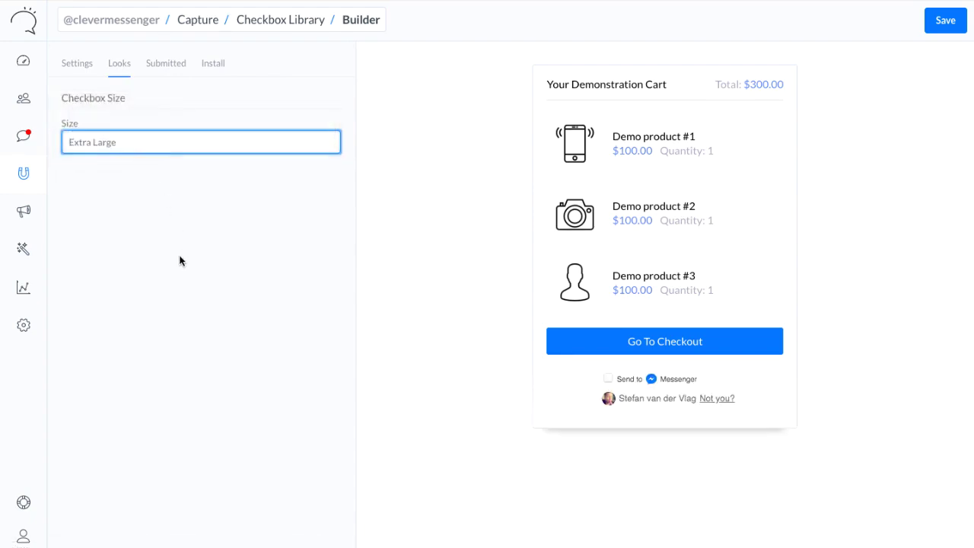
# Send the Welcome Message flow after submission, and preview that flow.
pyautogui.click(166, 65)
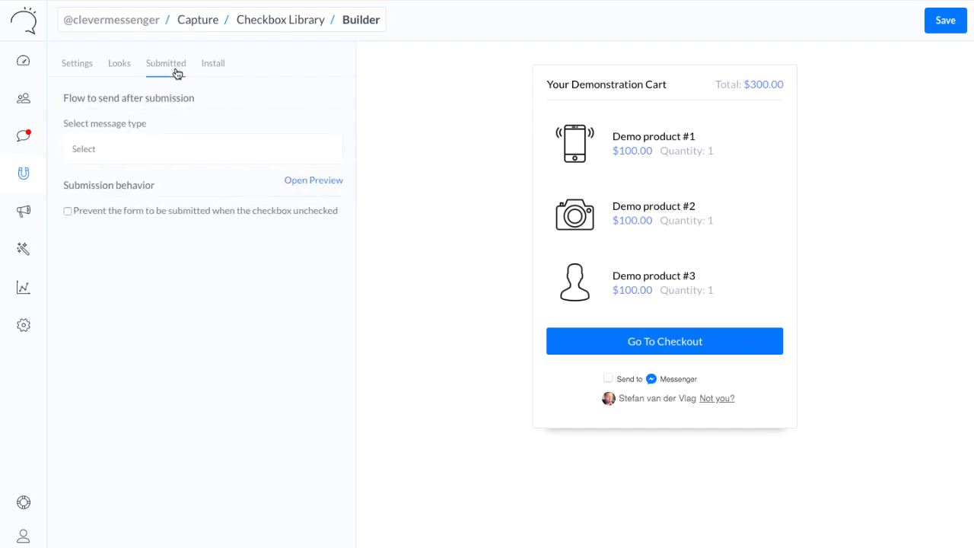
pyautogui.click(176, 149)
pyautogui.click(172, 161)
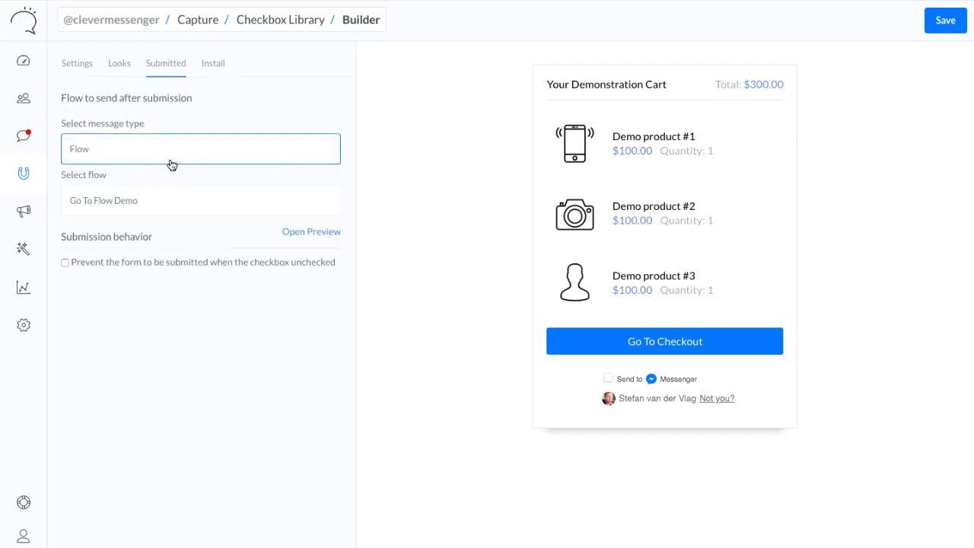
pyautogui.click(156, 201)
pyautogui.click(152, 210)
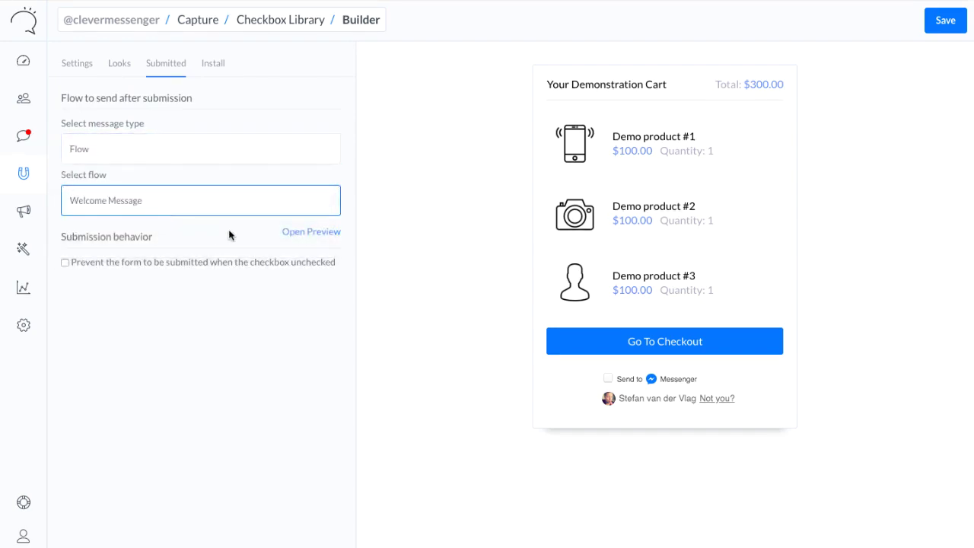
pyautogui.click(295, 231)
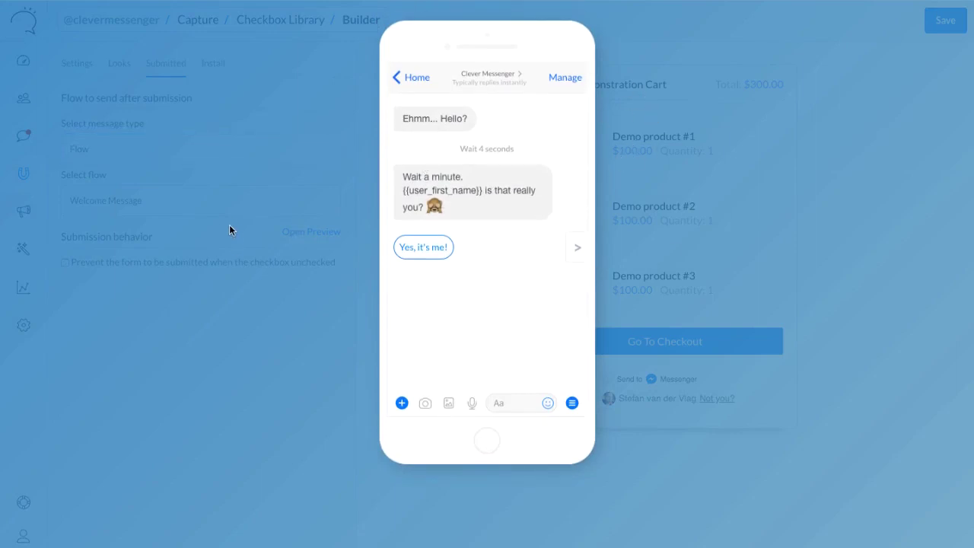
pyautogui.click(245, 175)
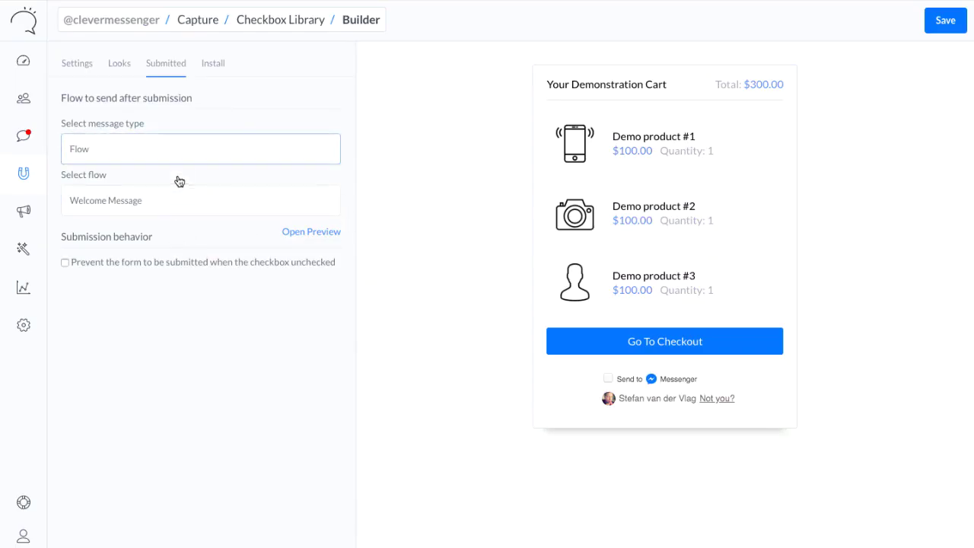
# Prevent form submission while the checkbox is unchecked, with the error text "Please tick the box in order to continue".
pyautogui.click(148, 272)
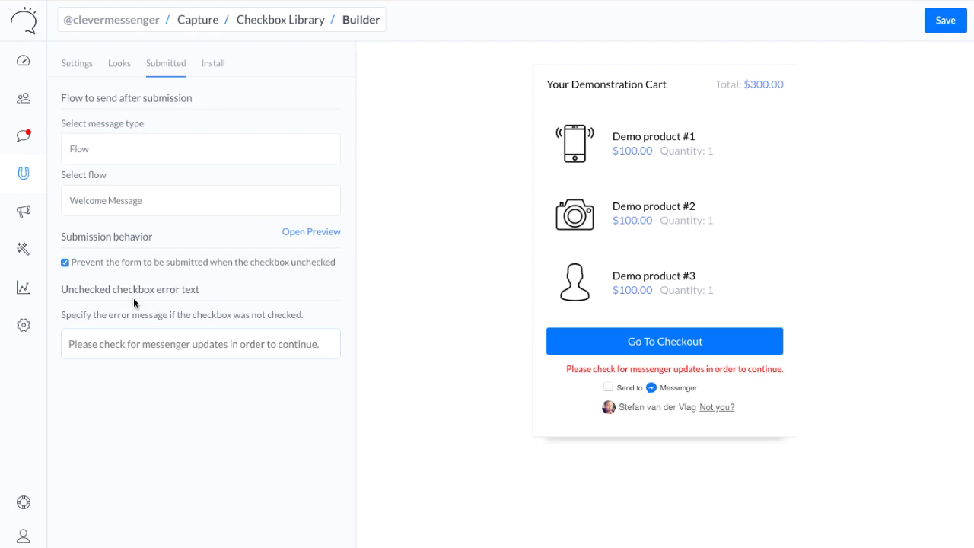
pyautogui.click(168, 344)
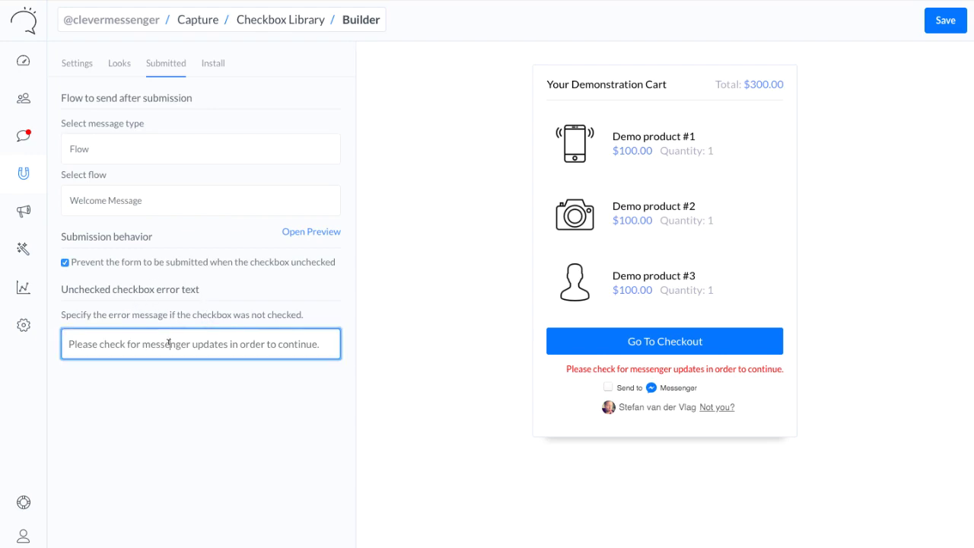
pyautogui.hotkey('ctrl', 'a')
pyautogui.write('Please tick the box in order to continue')
pyautogui.click(241, 292)
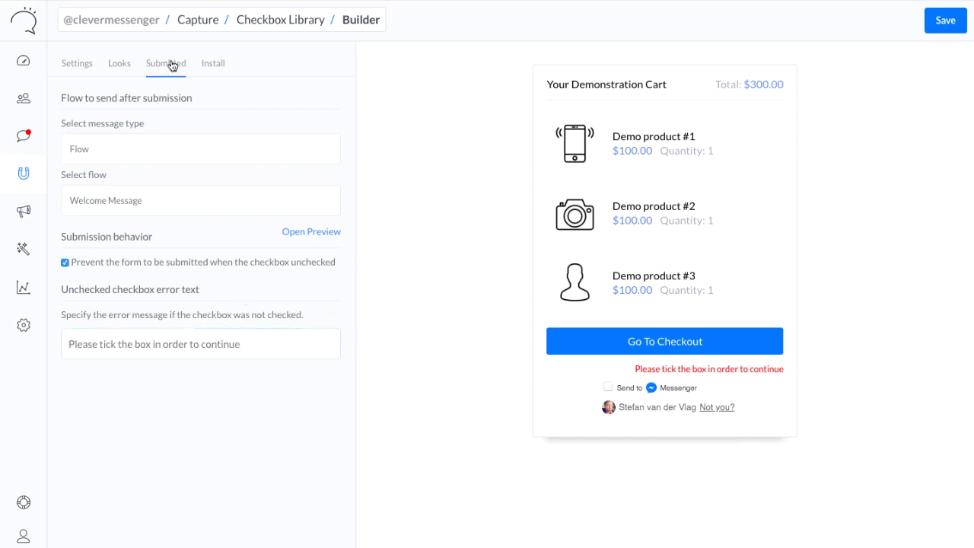
# Save the checkbox plugin and bring up its installation code, including the div snippet for placing the checkbox.
pyautogui.click(210, 64)
pyautogui.click(945, 20)
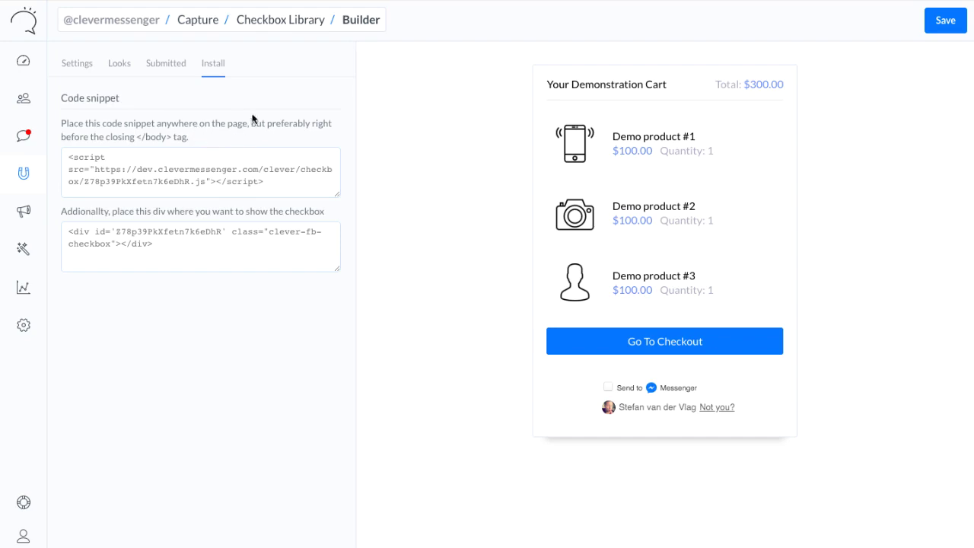
pyautogui.click(171, 253)
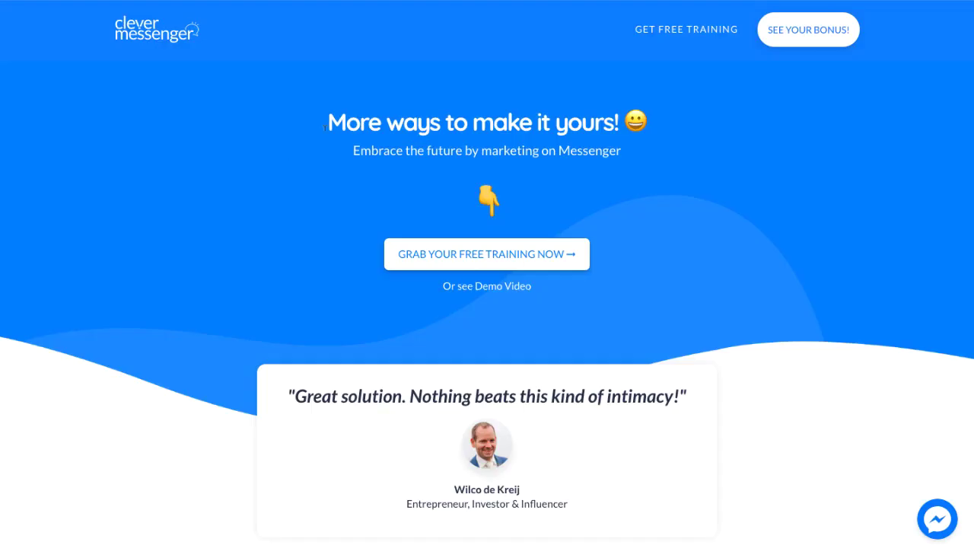
# On the Clever Messenger landing page, test the free training request with Send to Messenger unticked.
pyautogui.scroll(-3, 380, 124)
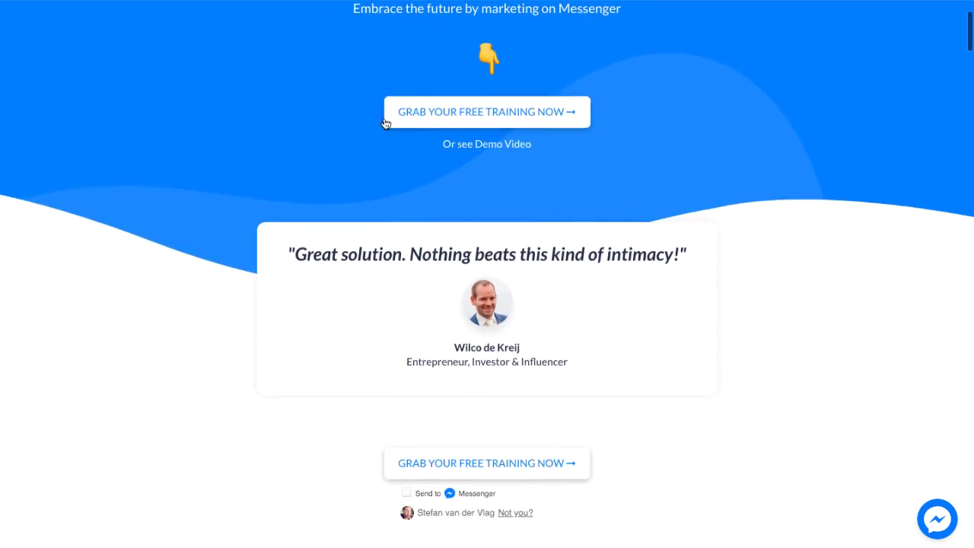
pyautogui.scroll(-2, 383, 117)
pyautogui.scroll(-1, 630, 303)
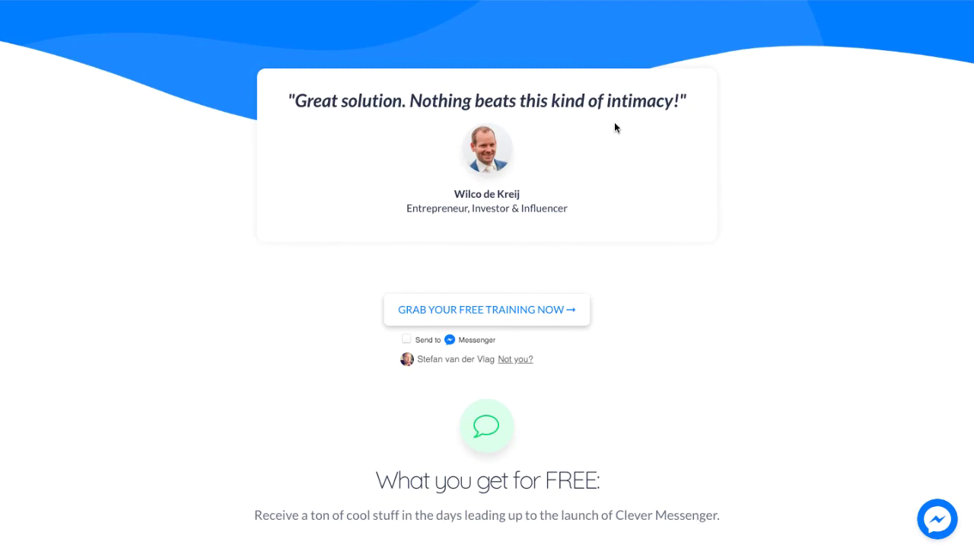
pyautogui.click(493, 310)
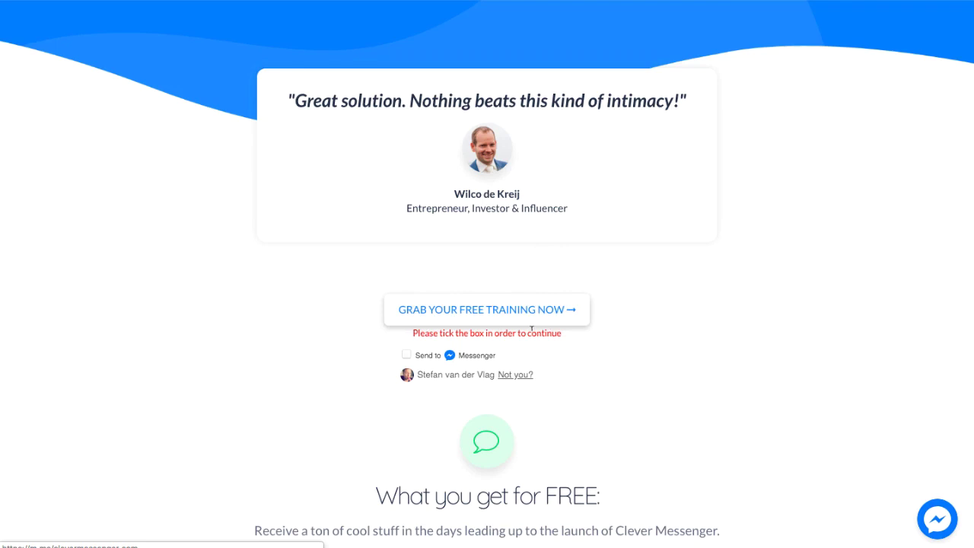
# Submit the free training request with Send to Messenger ticked, and check the bot's messages in the page's chat.
pyautogui.scroll(-2, 601, 283)
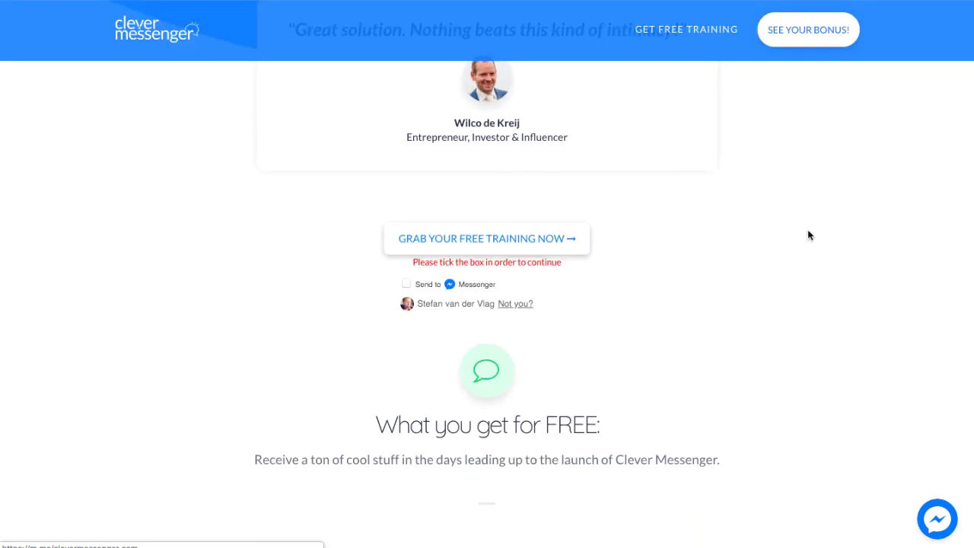
pyautogui.click(405, 284)
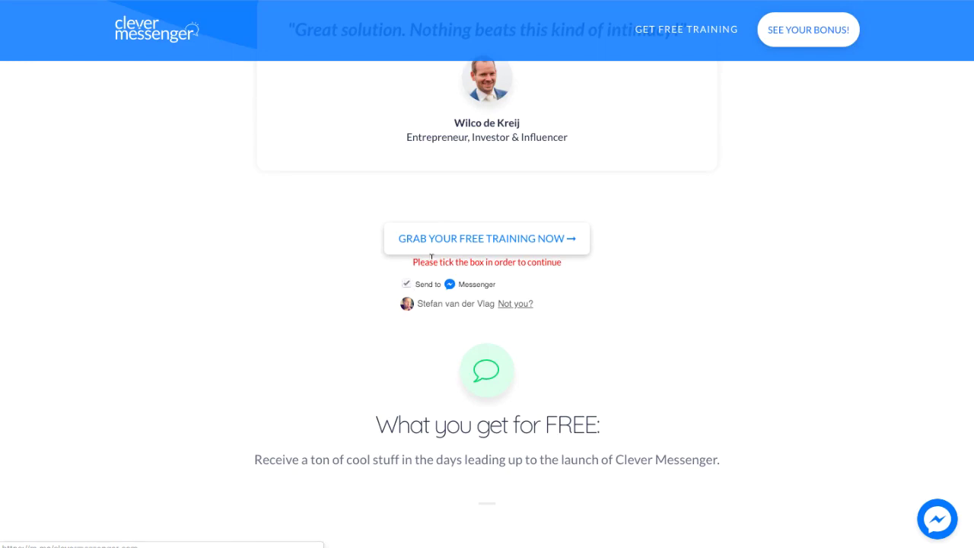
pyautogui.click(472, 239)
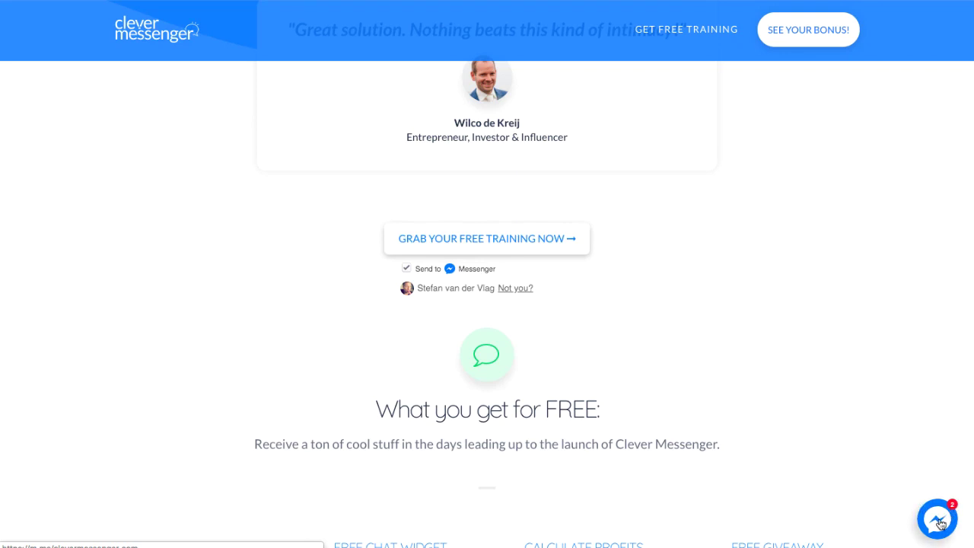
pyautogui.click(941, 525)
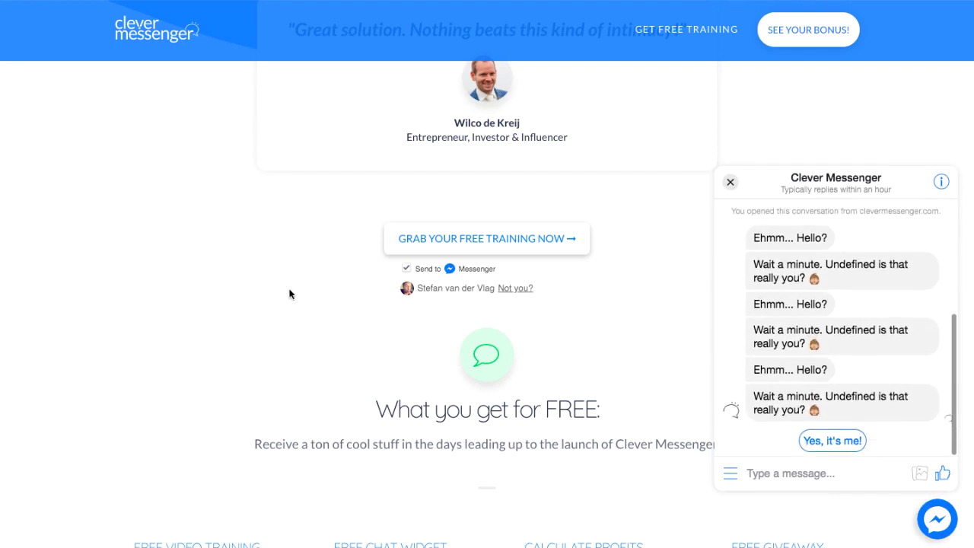
pyautogui.click(730, 182)
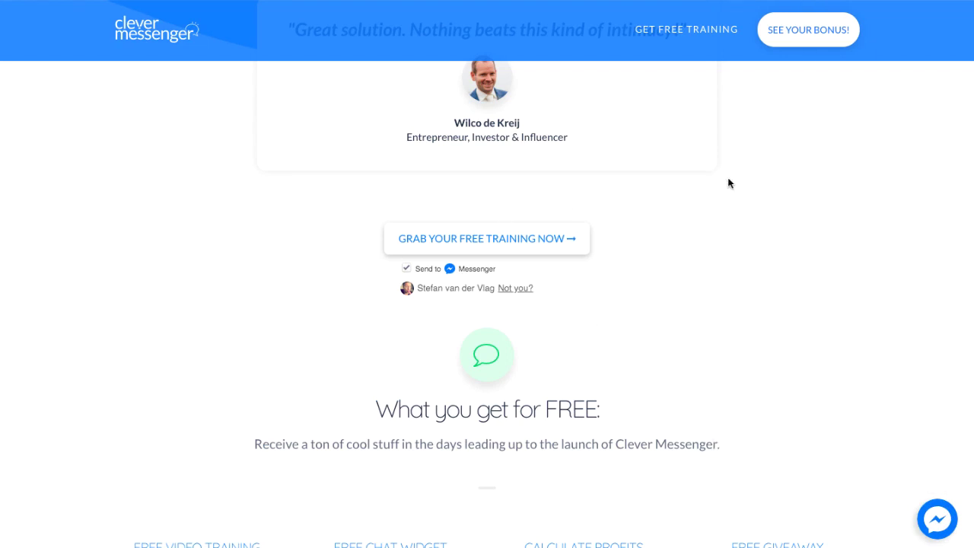